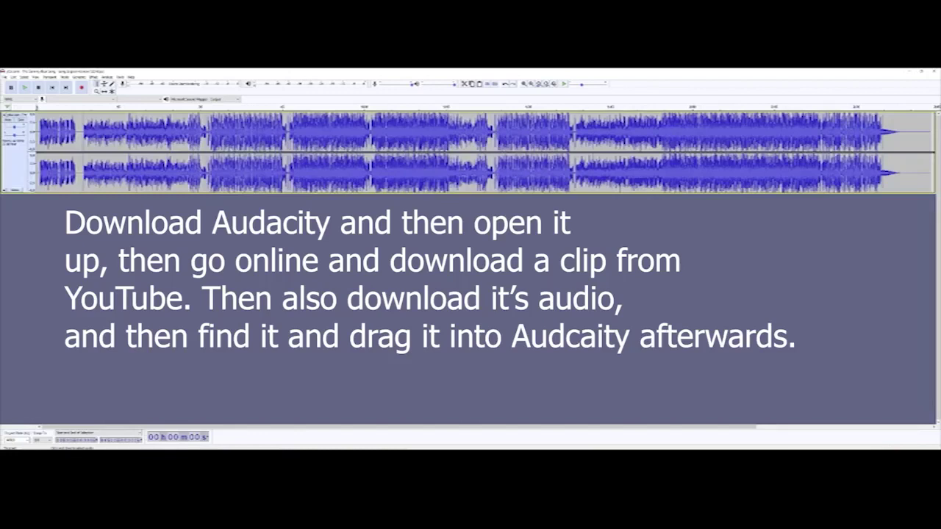
# Select the entire stereo audio track from its control panel in Audacity
pyautogui.click(17, 168)
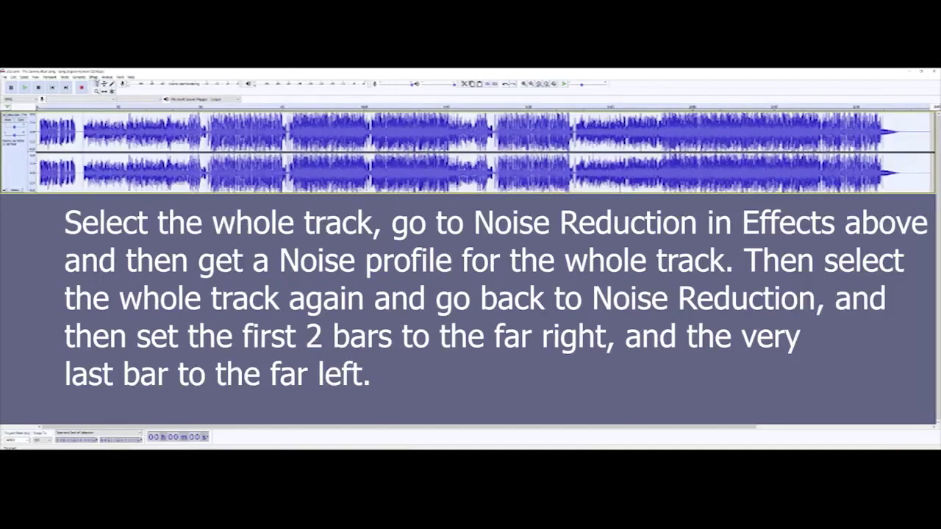
# Capture a noise profile from the whole track with Noise Reduction's Get Noise Profile
pyautogui.click(93, 76)
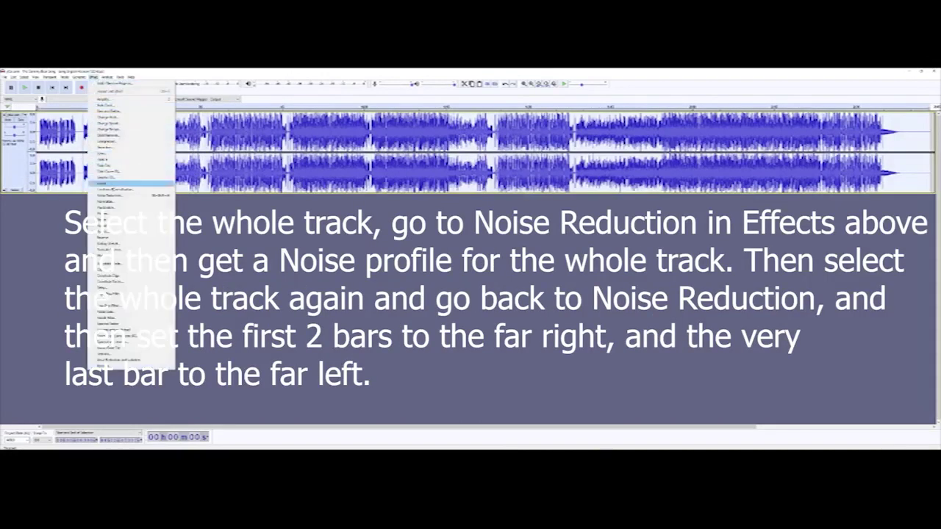
pyautogui.click(115, 195)
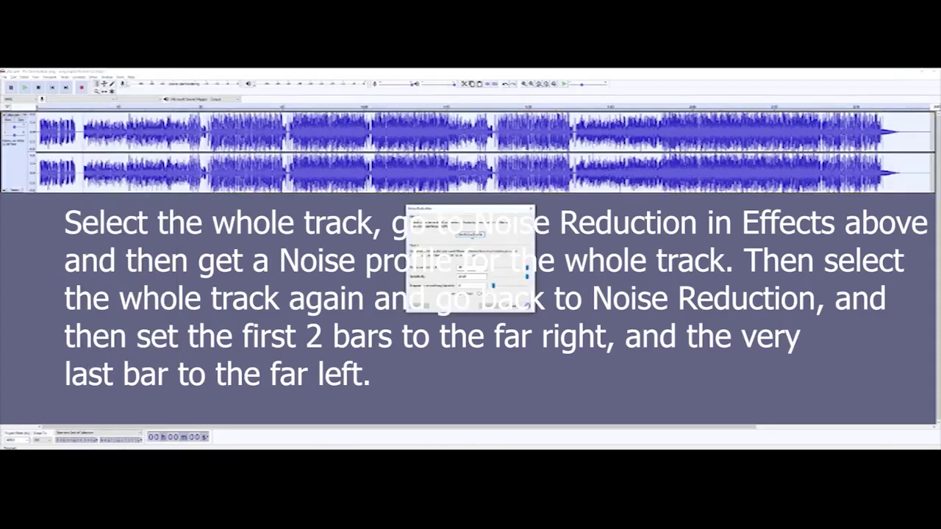
pyautogui.click(470, 235)
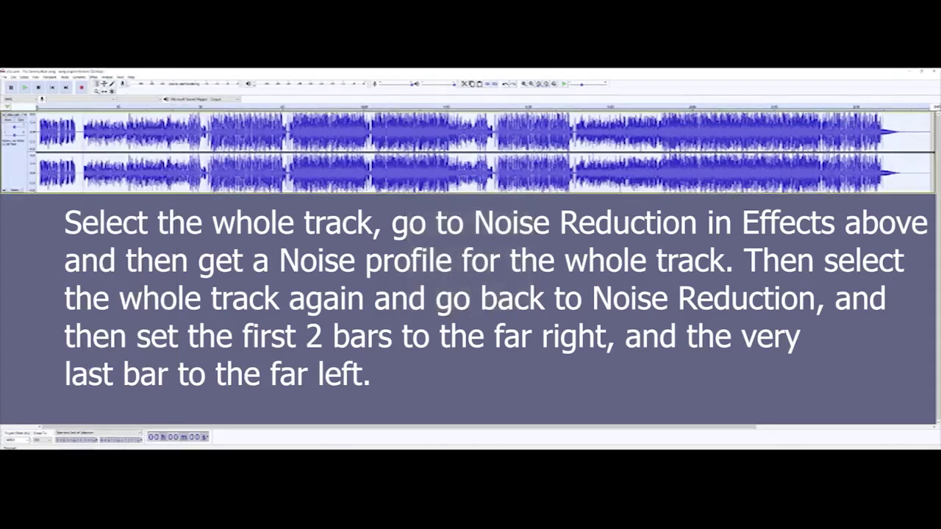
# Reopen Noise Reduction and push the noise sensitivity to its maximum
pyautogui.click(94, 76)
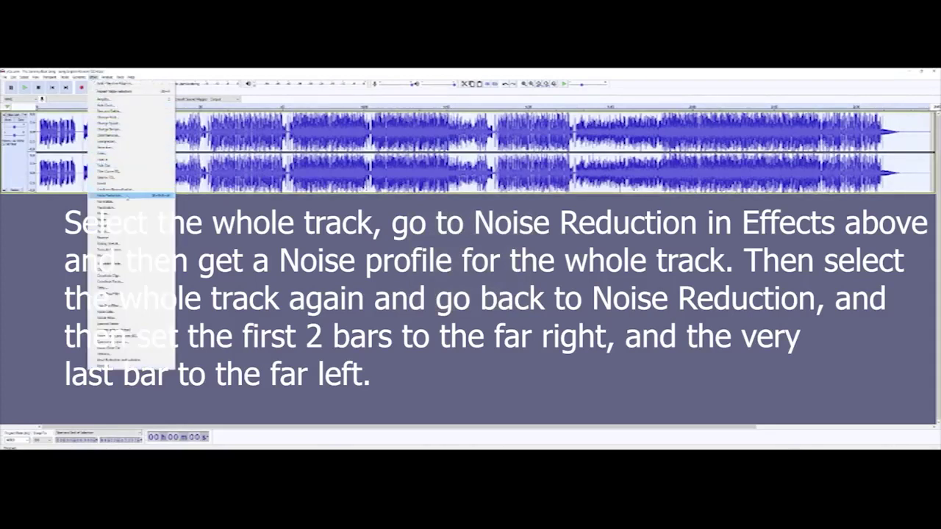
pyautogui.click(117, 194)
pyautogui.moveTo(514, 277); pyautogui.dragTo(528, 269)
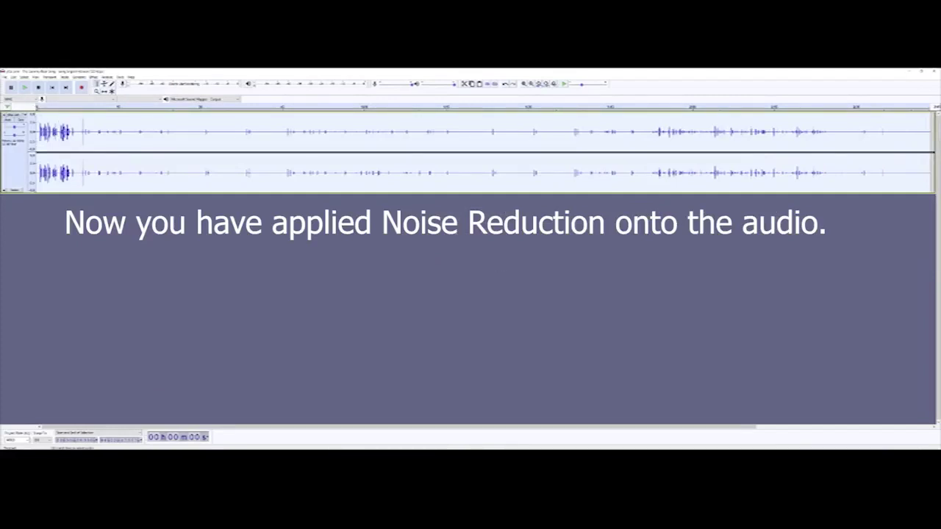
# Amplify the track at maximum amplification with clipping allowed
pyautogui.click(94, 77)
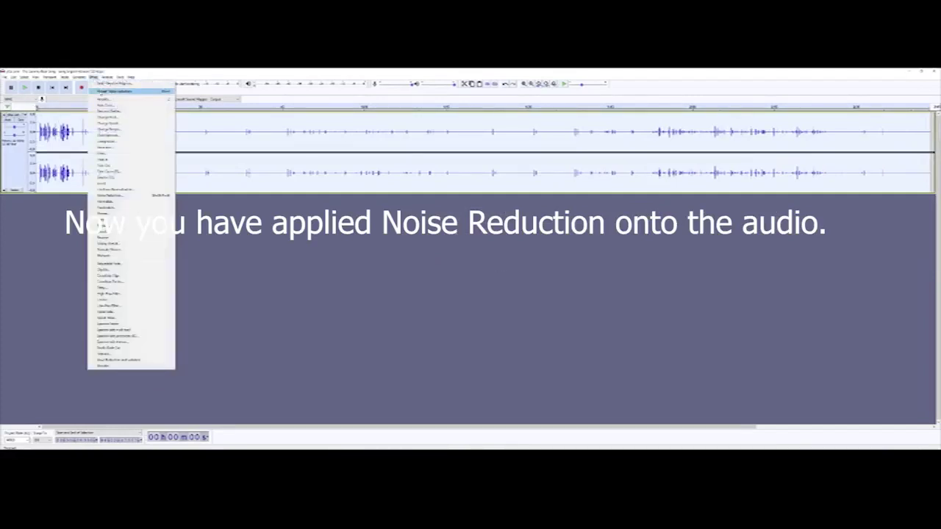
pyautogui.click(105, 100)
pyautogui.moveTo(474, 252); pyautogui.dragTo(482, 253)
pyautogui.click(482, 281)
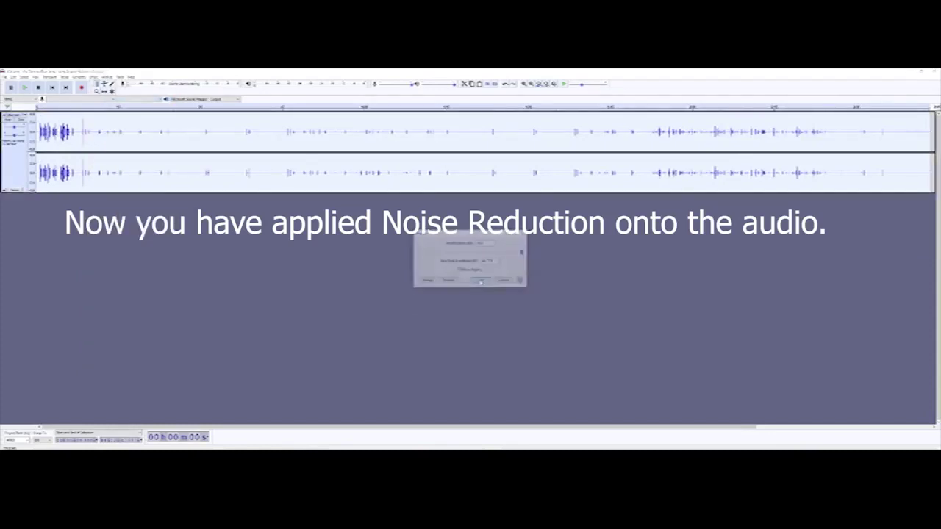
# Capture a new noise profile from a stretch near the start, then reselect the whole track
pyautogui.moveTo(74, 147); pyautogui.dragTo(255, 151)
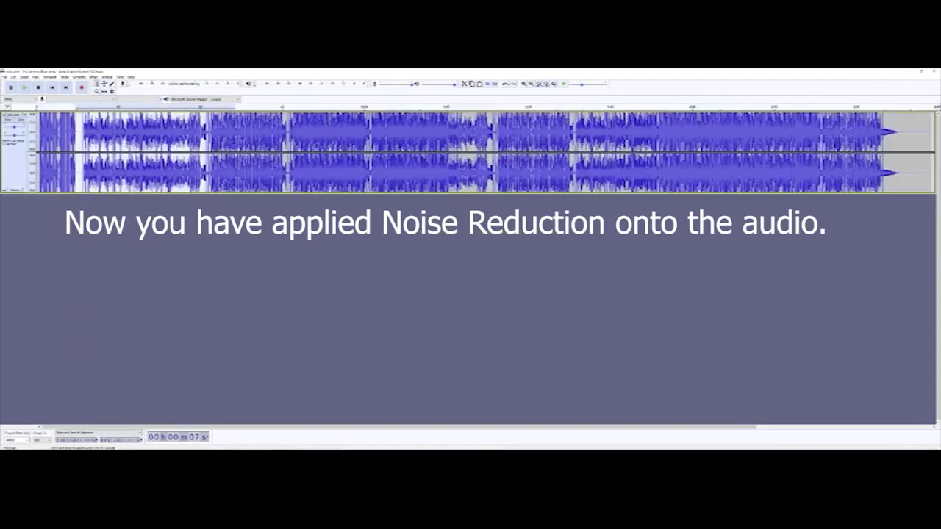
pyautogui.click(93, 76)
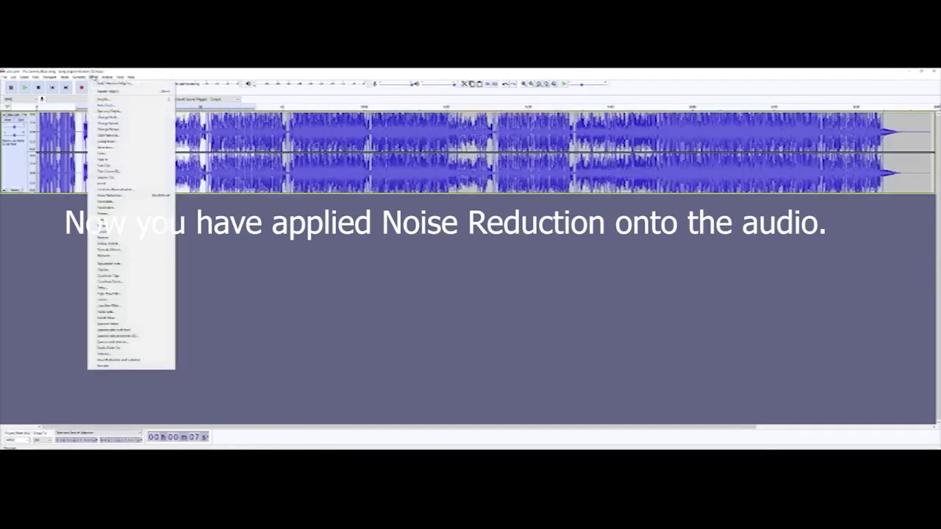
pyautogui.click(129, 192)
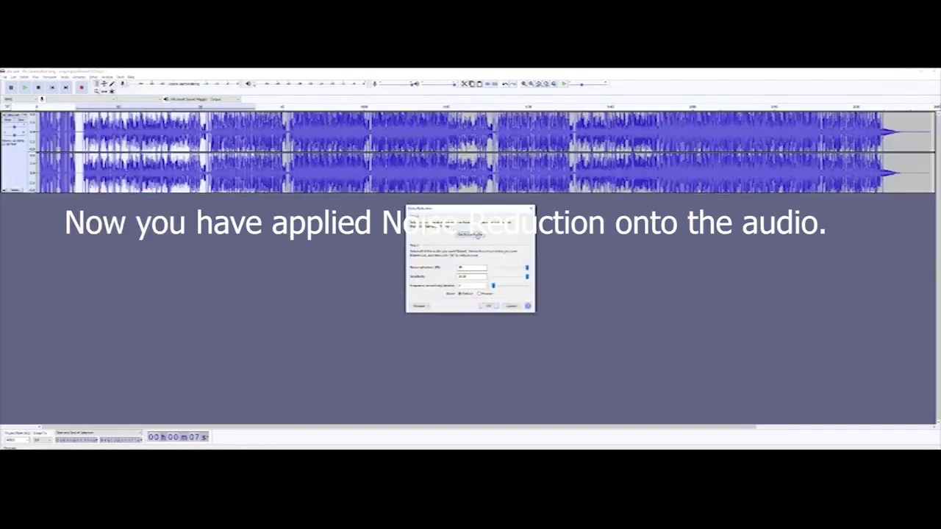
pyautogui.click(476, 234)
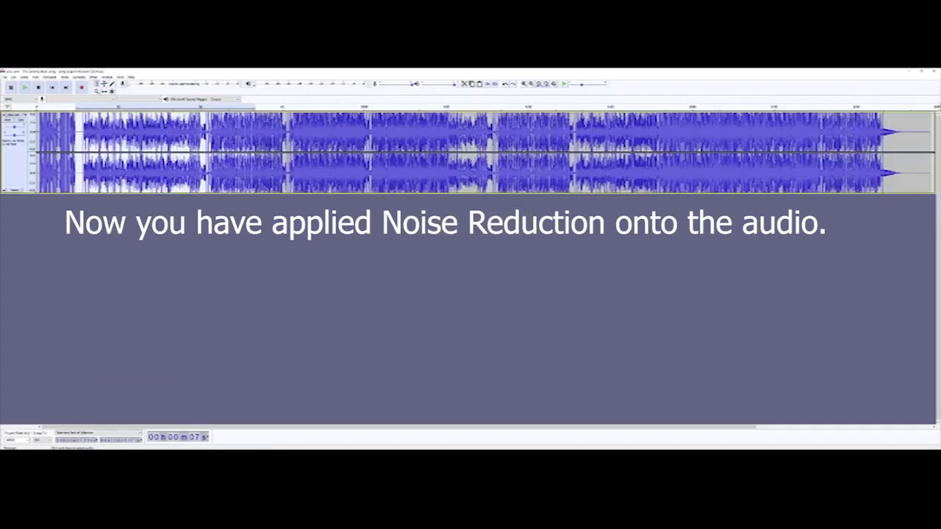
pyautogui.hotkey('ctrl', 'a')
pyautogui.click(94, 76)
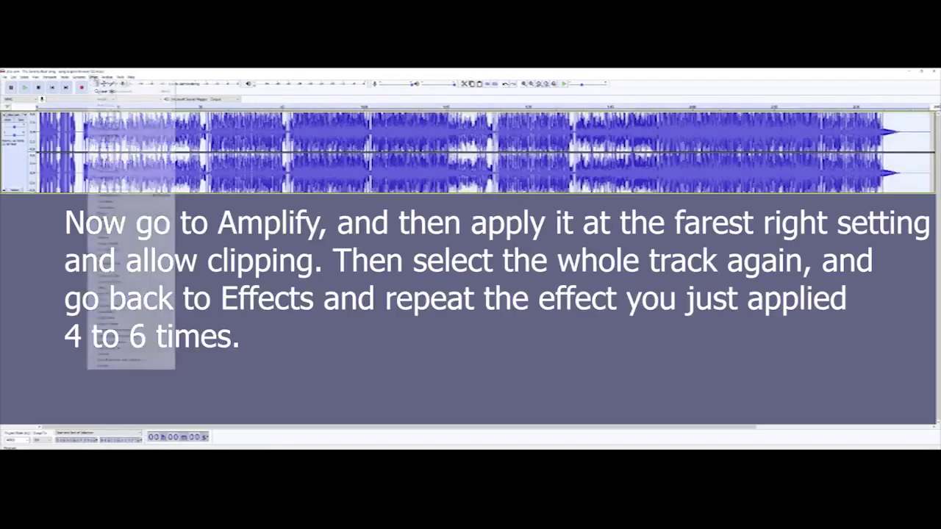
# Apply Noise Reduction to the whole track, then the opening section, then the whole track again
pyautogui.click(122, 195)
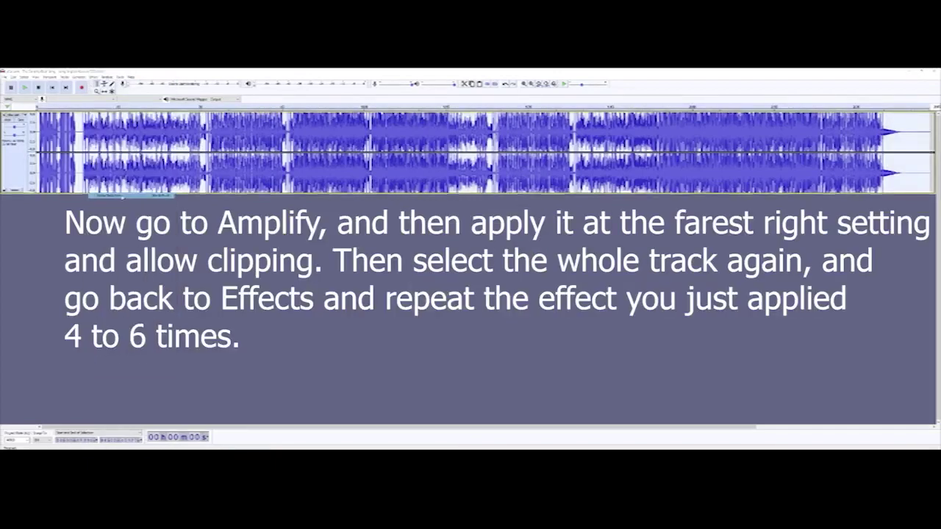
pyautogui.click(486, 308)
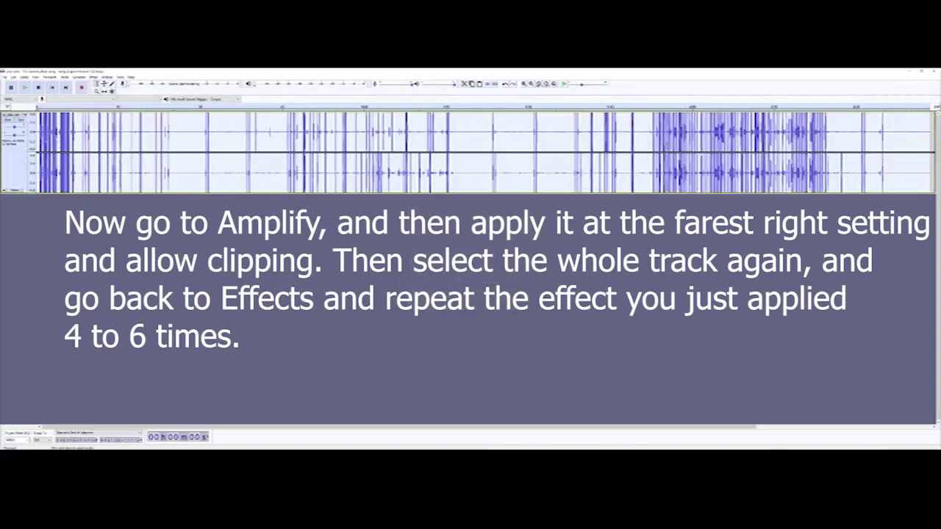
pyautogui.moveTo(38, 151); pyautogui.dragTo(100, 150)
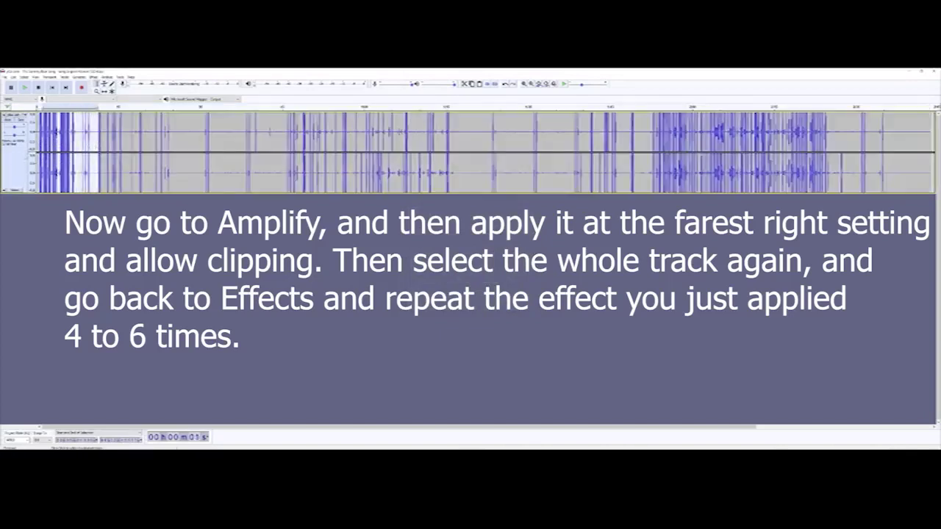
pyautogui.click(97, 76)
pyautogui.click(127, 196)
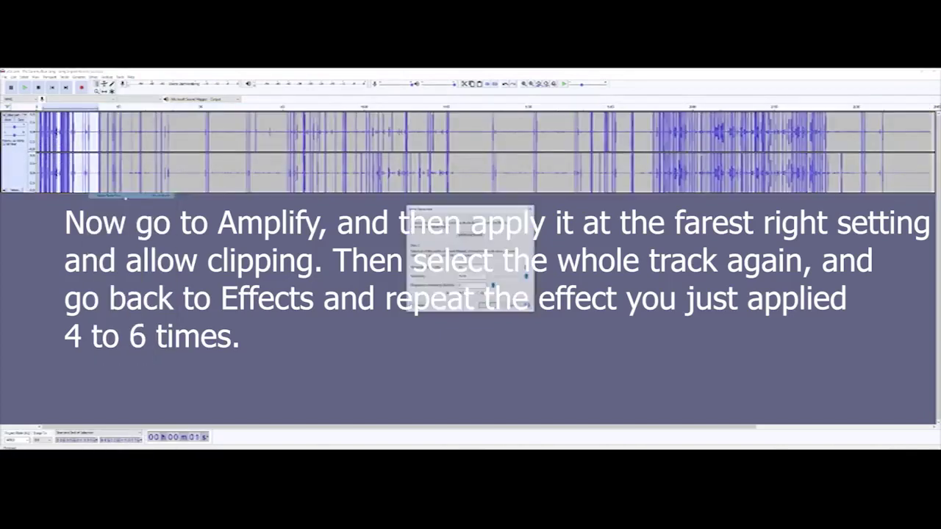
pyautogui.press('Return')
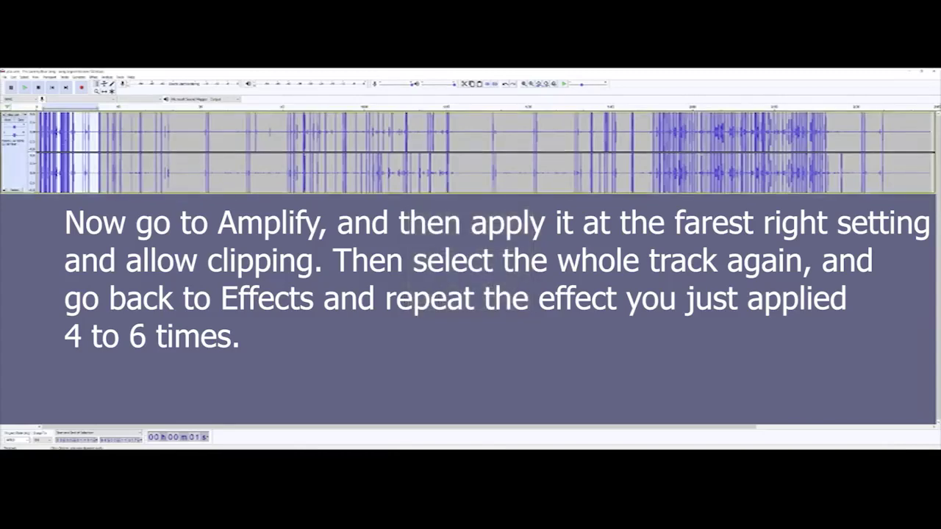
pyautogui.hotkey('ctrl', 'a')
pyautogui.click(94, 78)
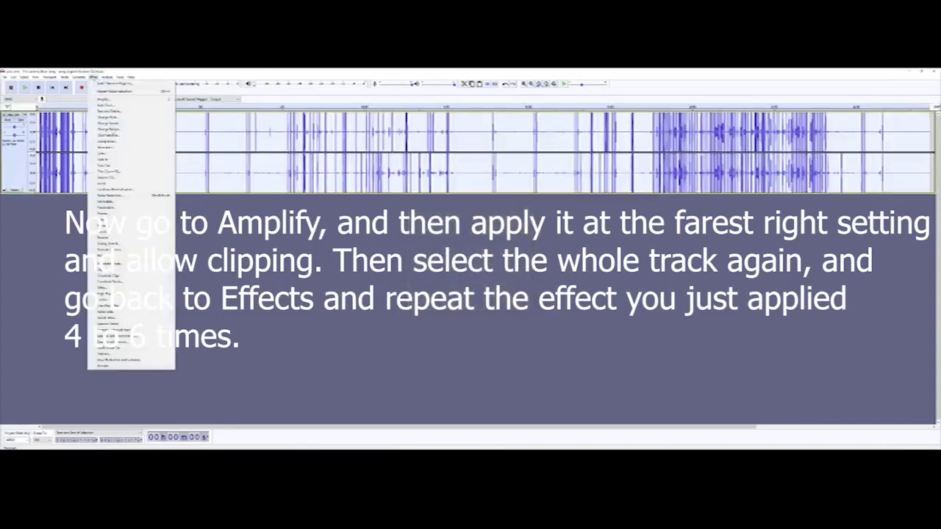
pyautogui.click(122, 196)
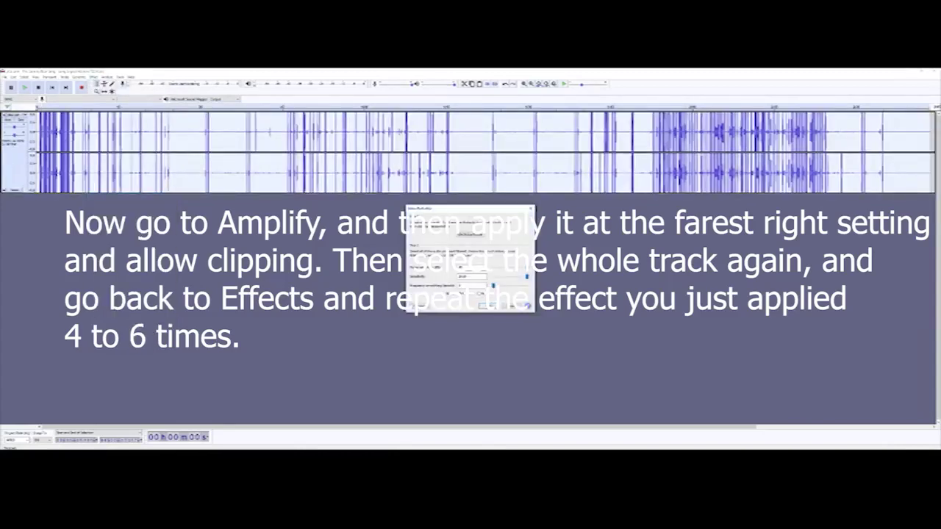
pyautogui.press('Return')
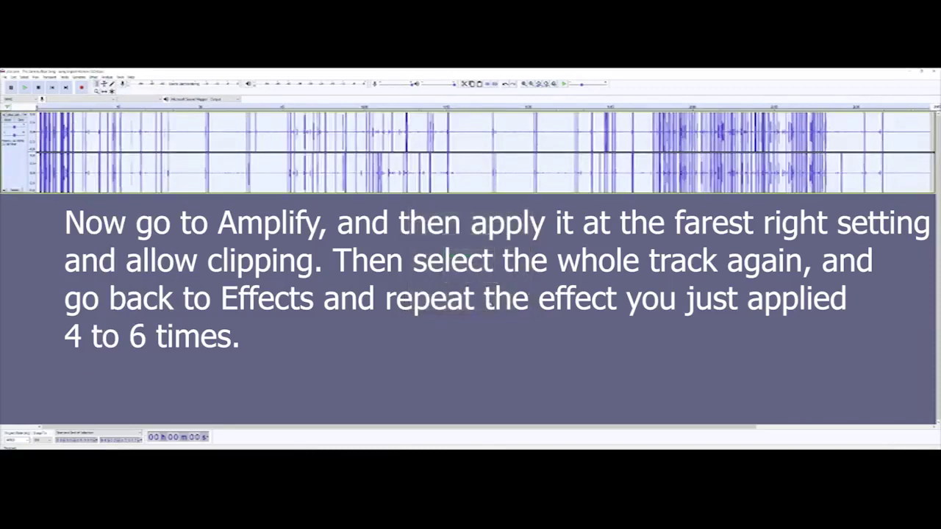
# Amplify the track with the amplification set to its maximum
pyautogui.click(94, 77)
pyautogui.click(121, 195)
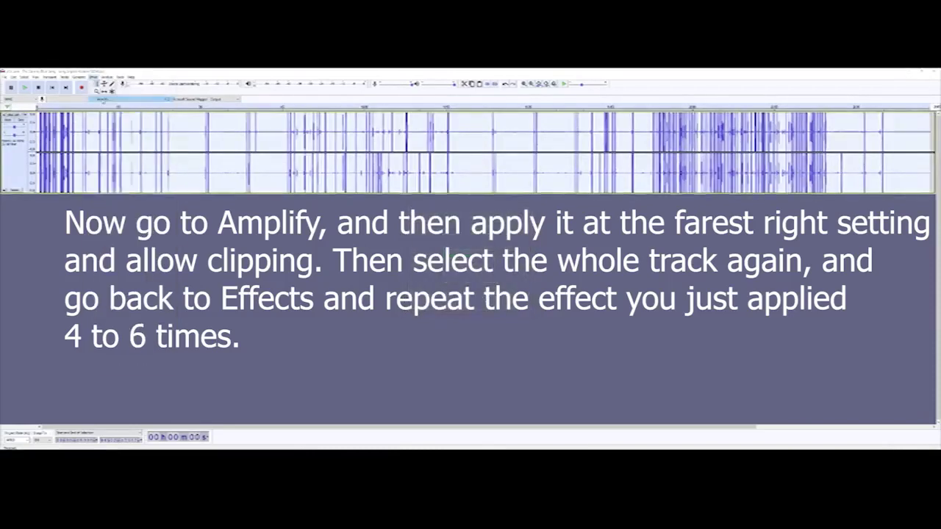
pyautogui.press('Tab')
pyautogui.press('End')
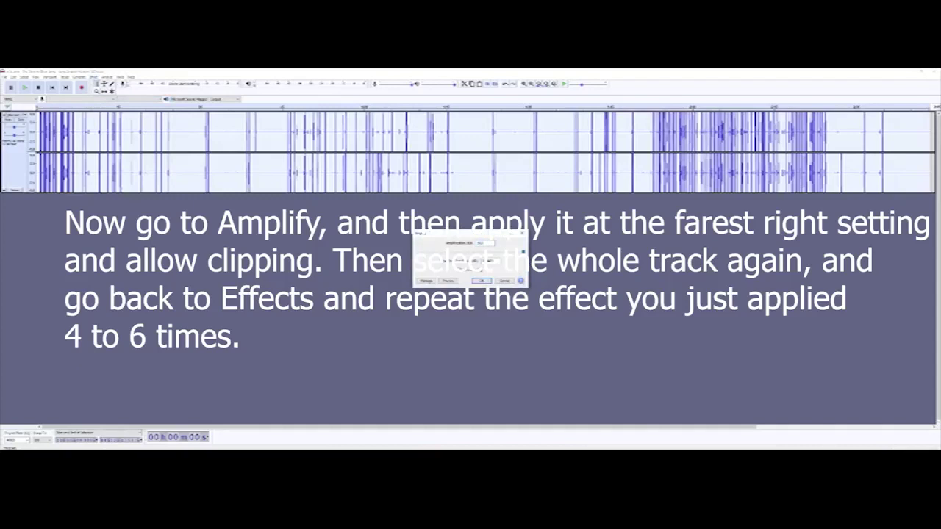
pyautogui.click(480, 282)
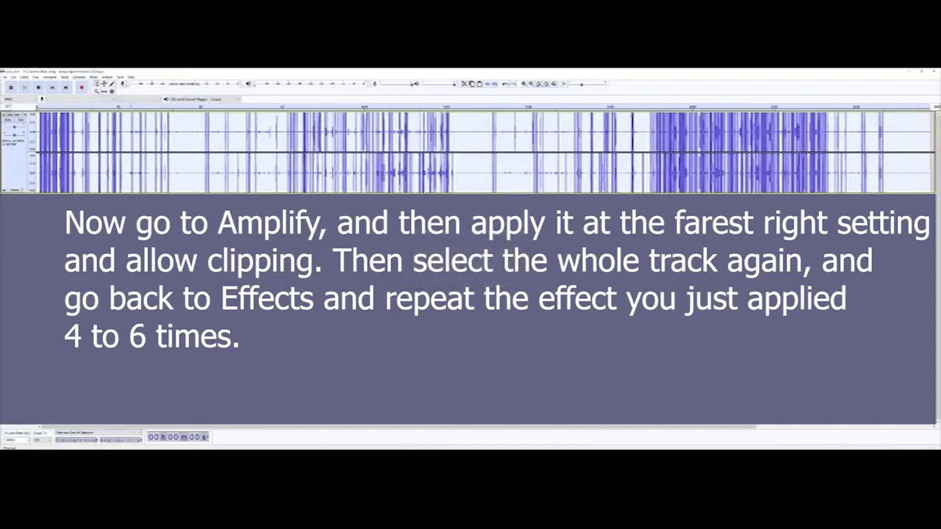
# Repeat the maximum Amplify three more times to saturate the track
pyautogui.click(94, 77)
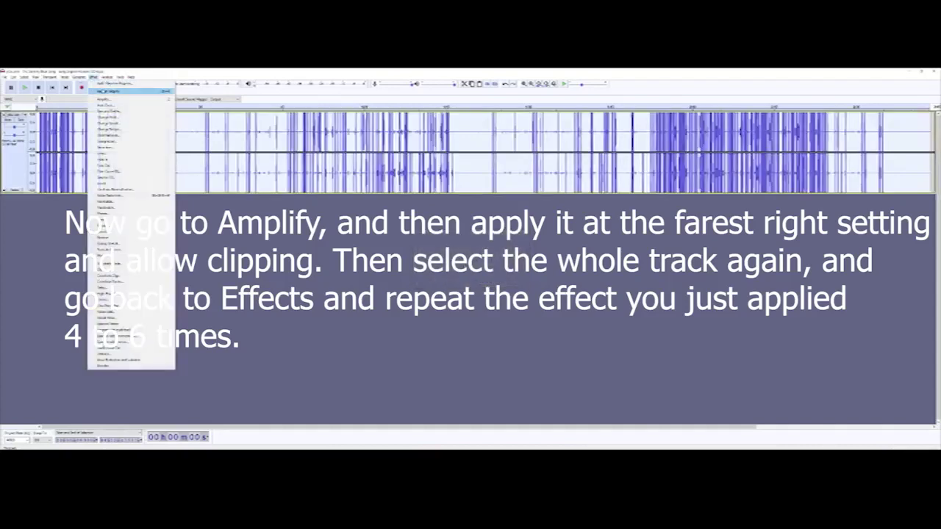
pyautogui.click(103, 91)
pyautogui.click(94, 77)
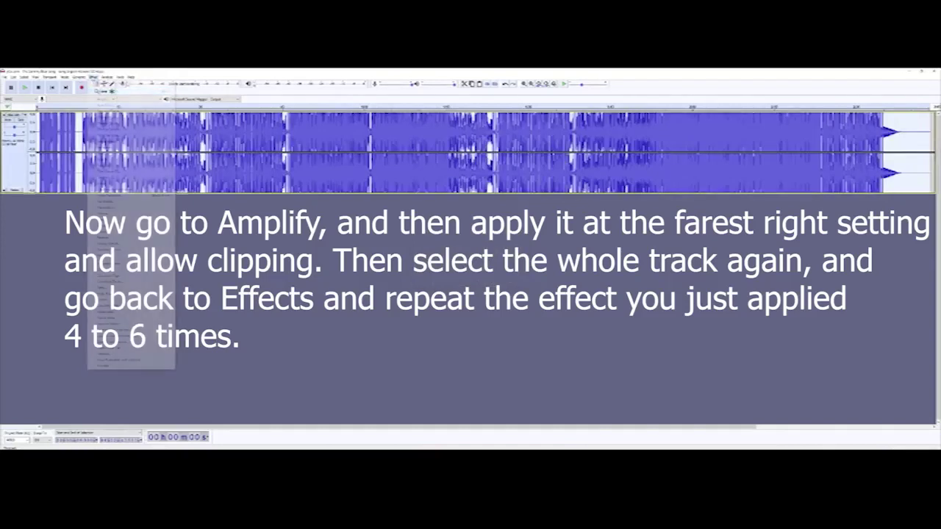
pyautogui.click(103, 91)
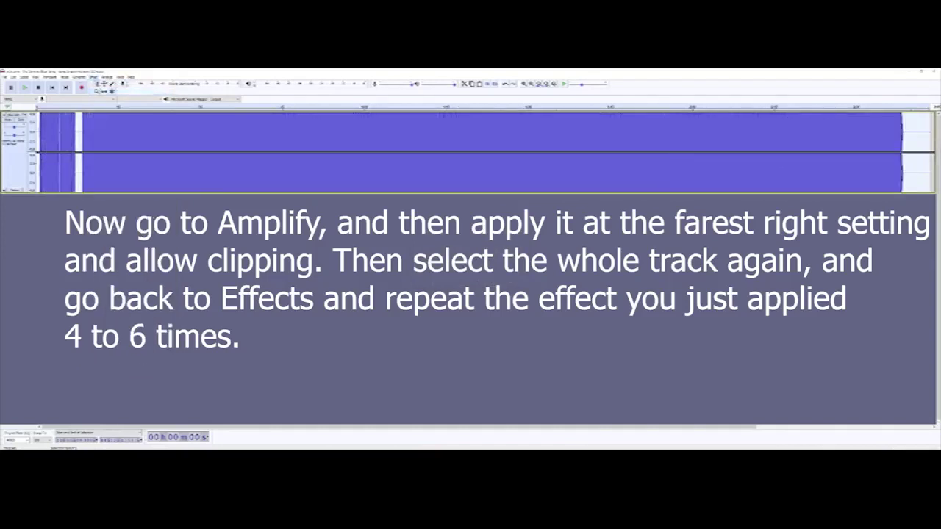
pyautogui.click(94, 78)
pyautogui.click(104, 91)
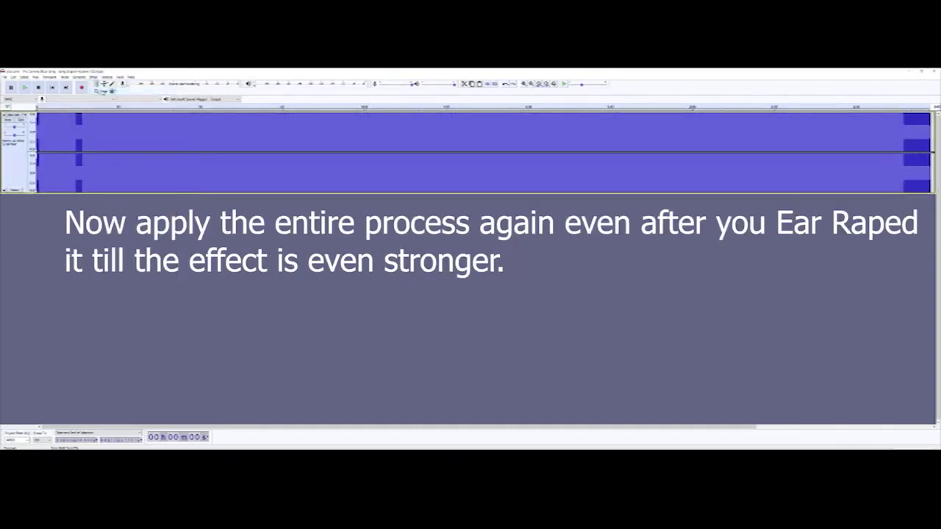
# Run one more Noise Reduction pass over the whole track
pyautogui.click(93, 78)
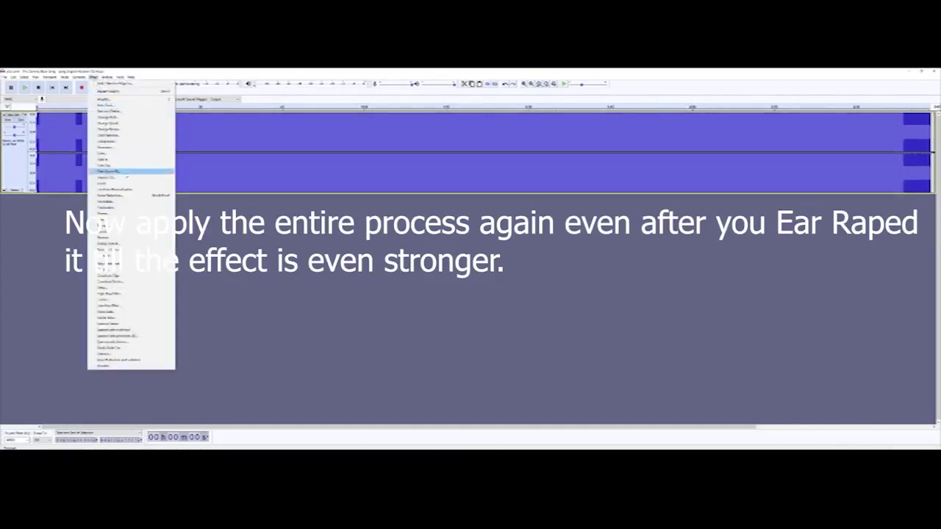
pyautogui.click(127, 195)
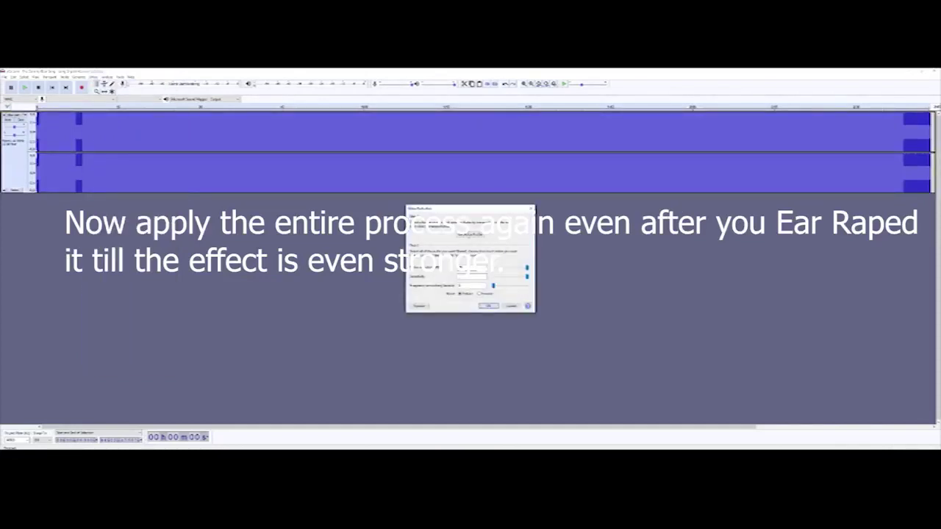
pyautogui.click(93, 77)
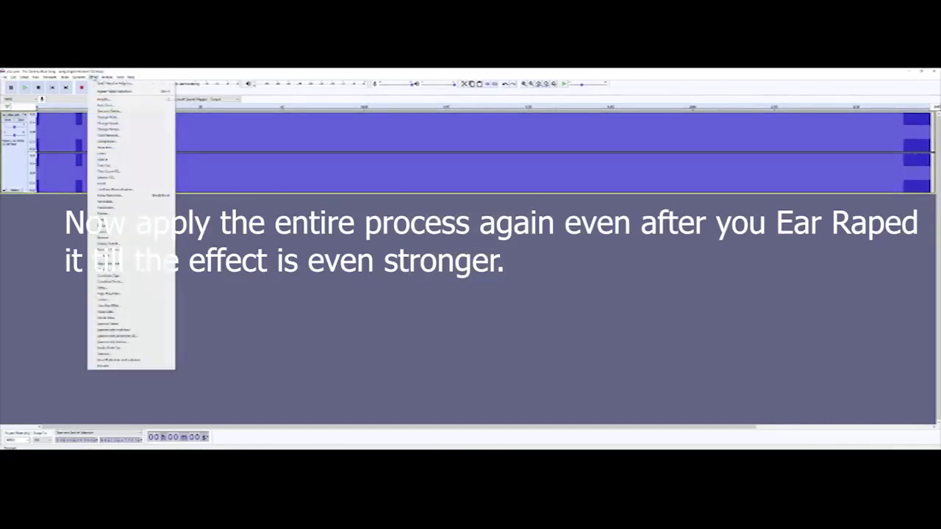
pyautogui.click(128, 196)
pyautogui.click(489, 306)
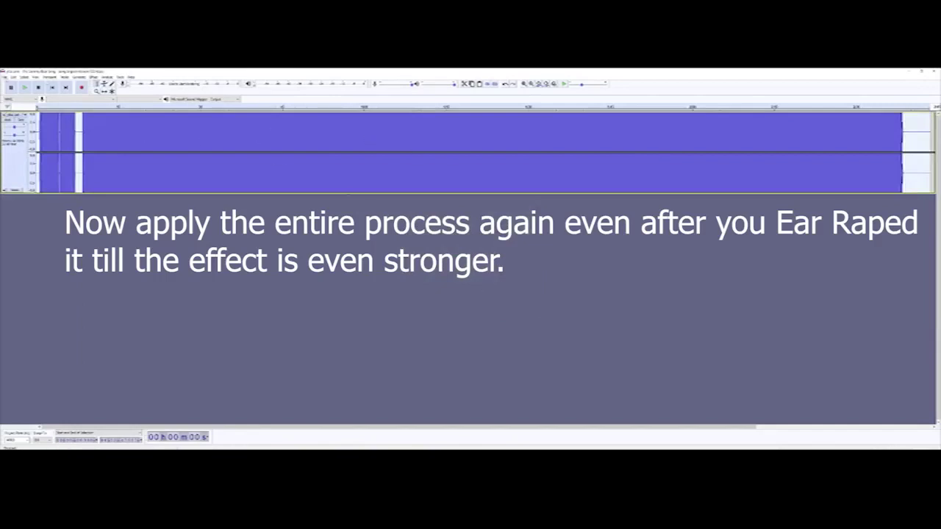
# Export the distorted audio as an audio file named 'test'
pyautogui.click(3, 77)
pyautogui.moveTo(26, 117)
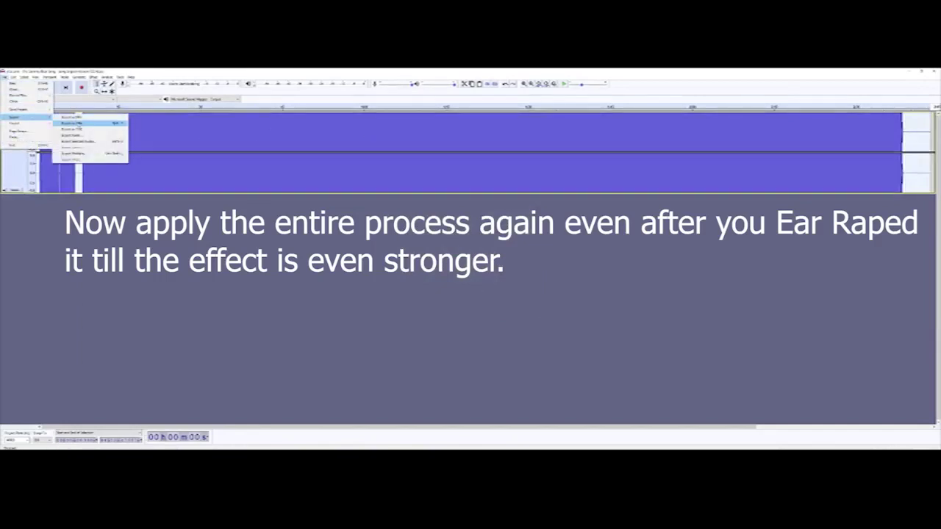
pyautogui.click(88, 121)
pyautogui.write('test')
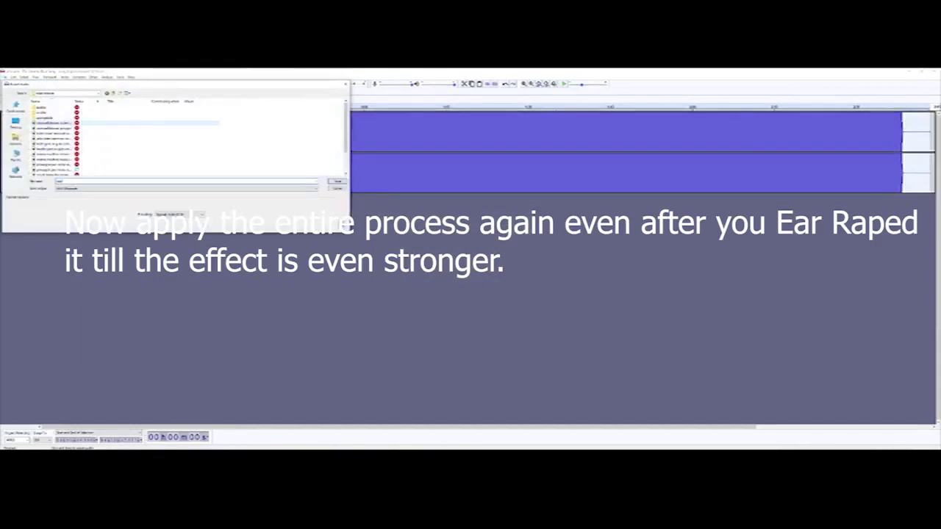
pyautogui.press('Return')
pyautogui.press('Return')
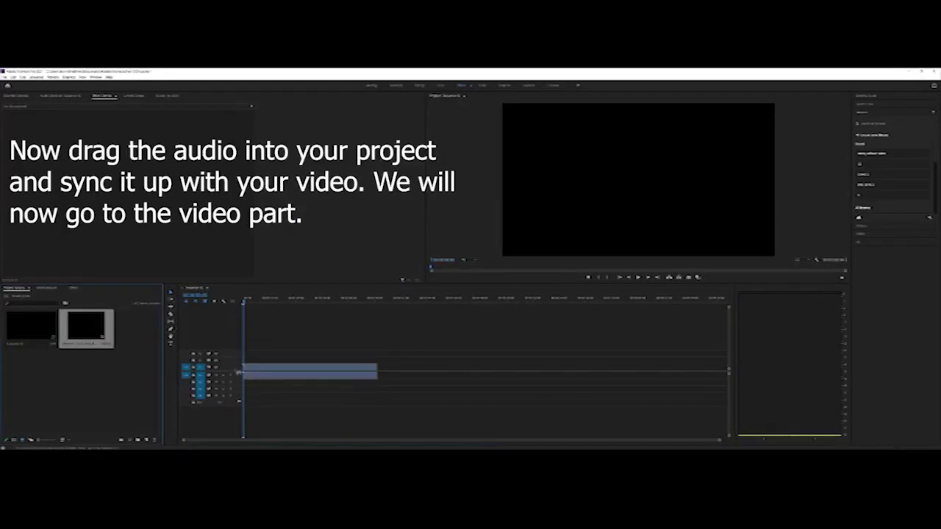
# Add the clip to the sequence, play it to check sync, and open it in the source monitor
pyautogui.click(524, 273)
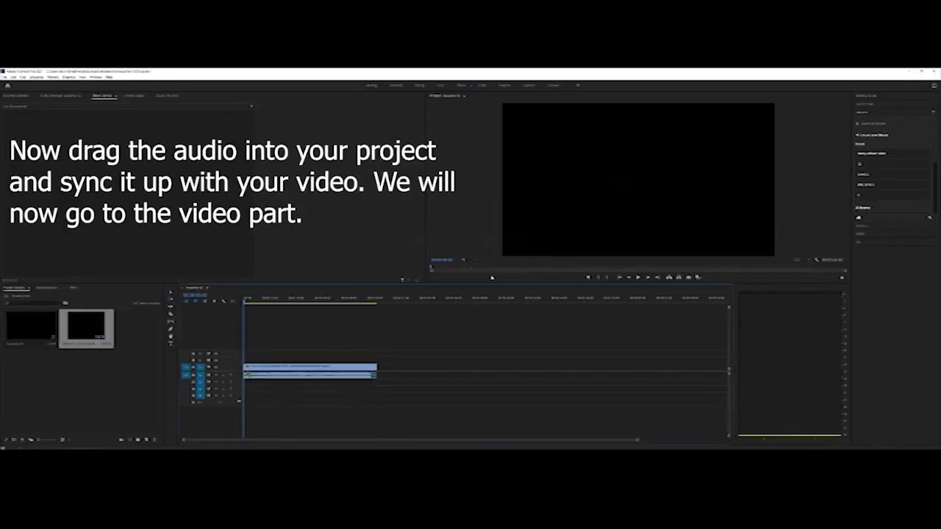
pyautogui.press('space')
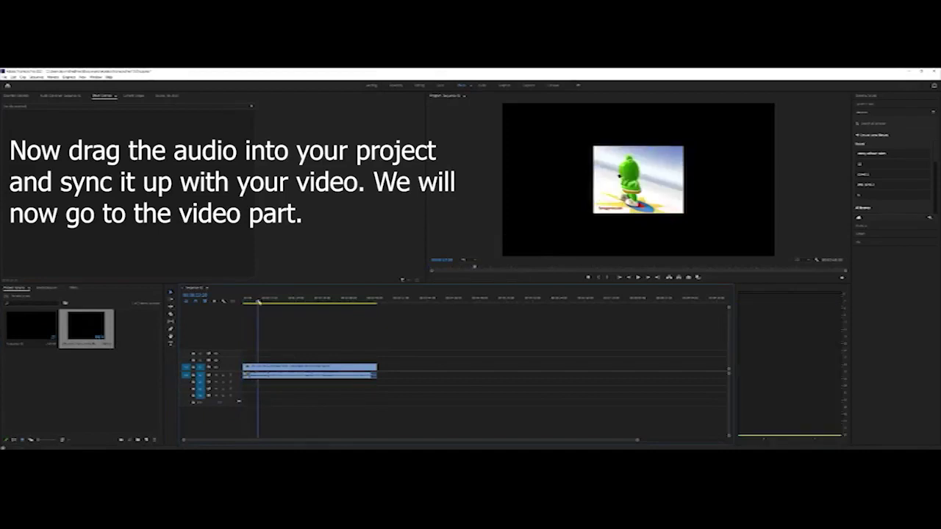
pyautogui.doubleClick(309, 371)
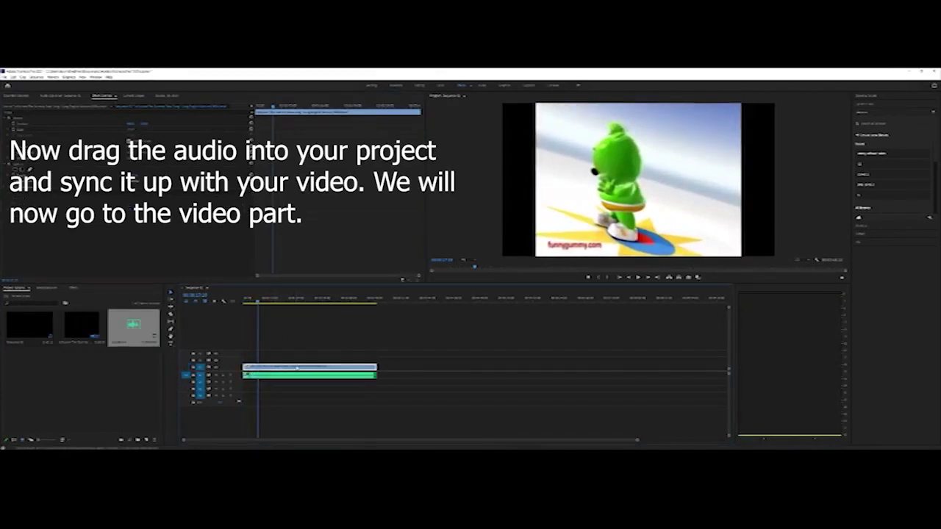
# Apply Video Effects > Color Correction > Brightness & Contrast to the video clip
pyautogui.click(73, 288)
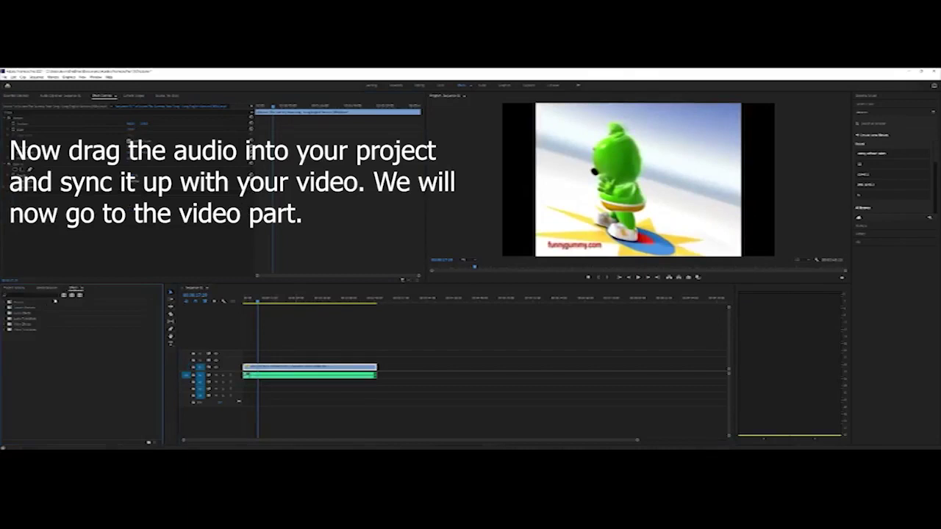
pyautogui.click(7, 324)
pyautogui.click(10, 349)
pyautogui.click(56, 356)
pyautogui.moveTo(246, 355); pyautogui.dragTo(245, 355)
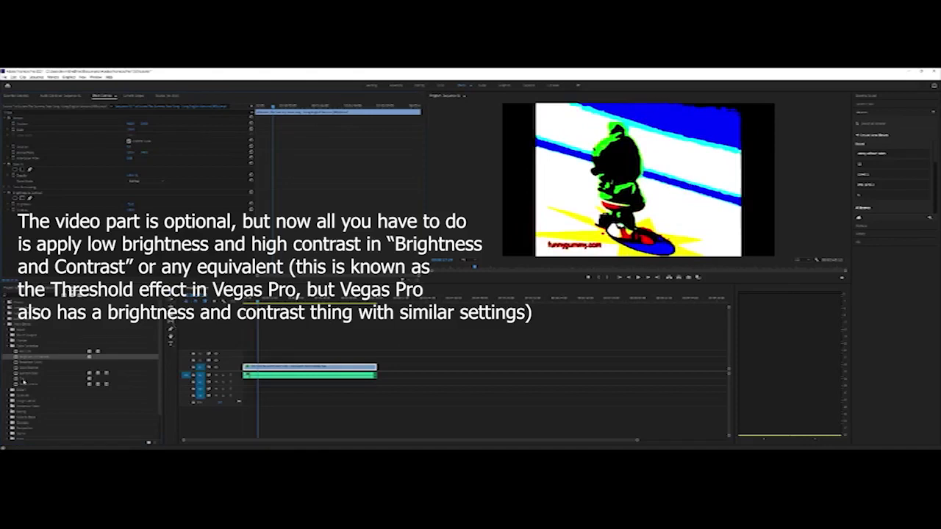
# Find the chroma key effect in the Effects list and drop it onto the video clip
pyautogui.click(18, 302)
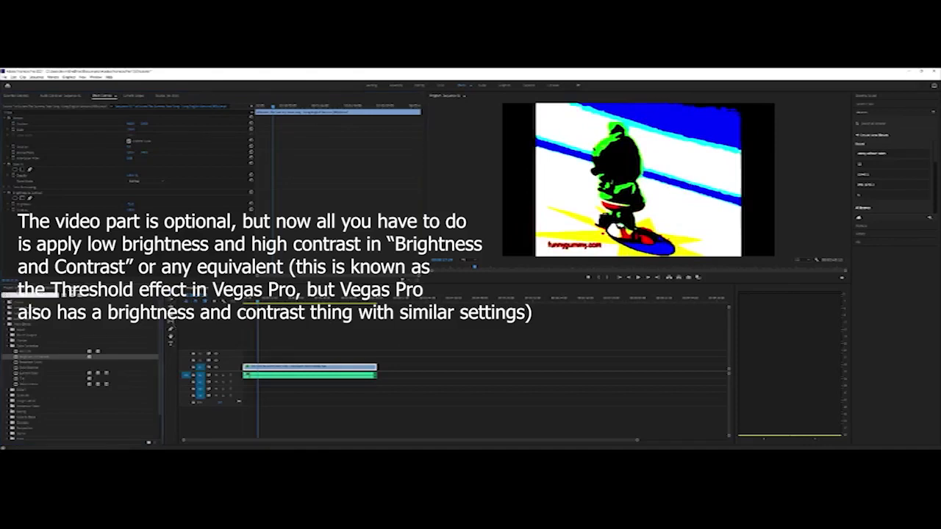
pyautogui.scroll(-2, 81, 367)
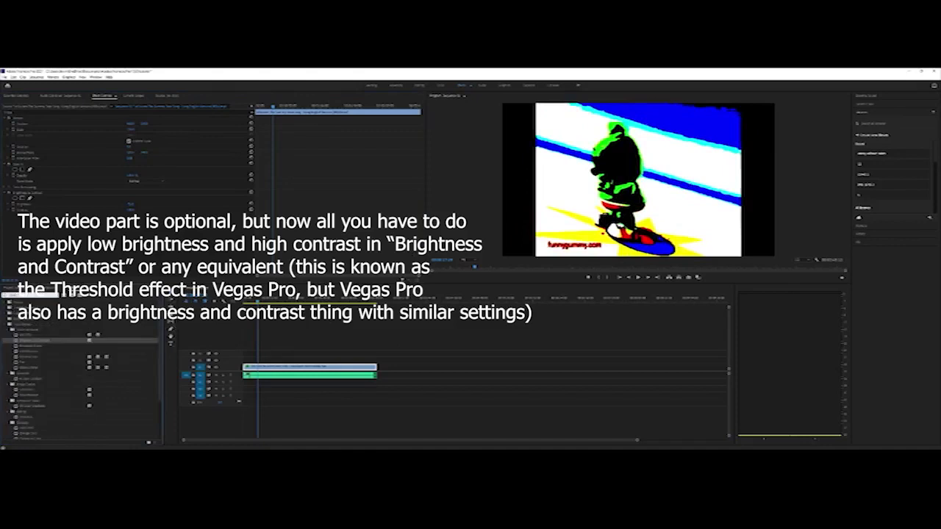
pyautogui.moveTo(37, 337); pyautogui.dragTo(286, 368)
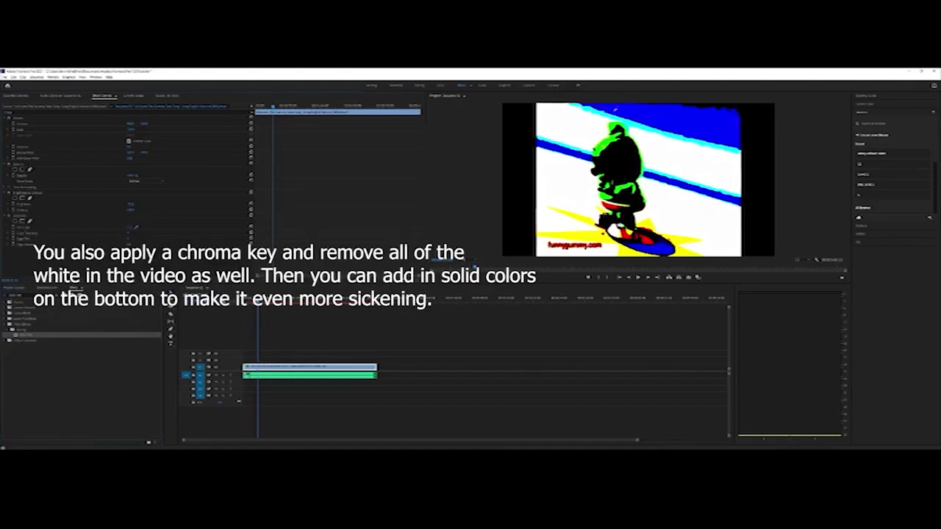
# Key out white, move the video clip up to V2, and start a new Color Matte
pyautogui.click(703, 153)
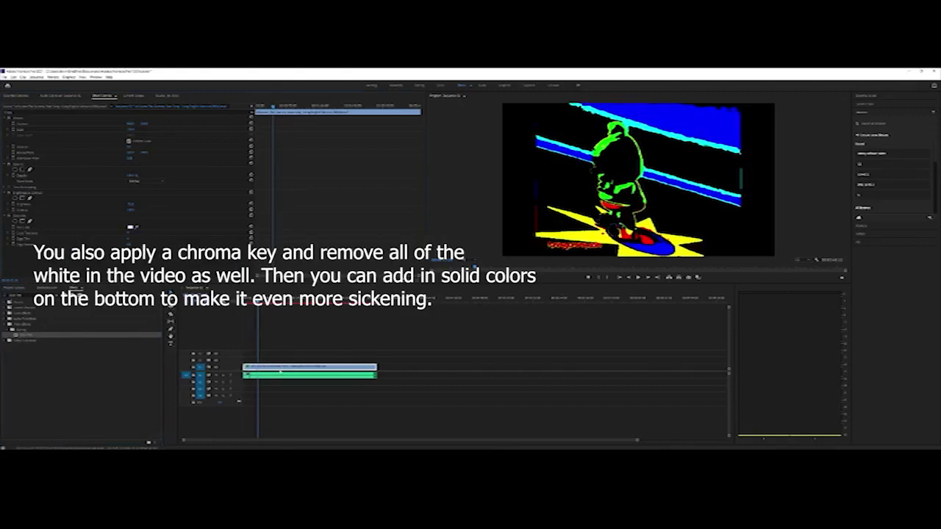
pyautogui.moveTo(280, 367); pyautogui.dragTo(280, 362)
pyautogui.click(16, 289)
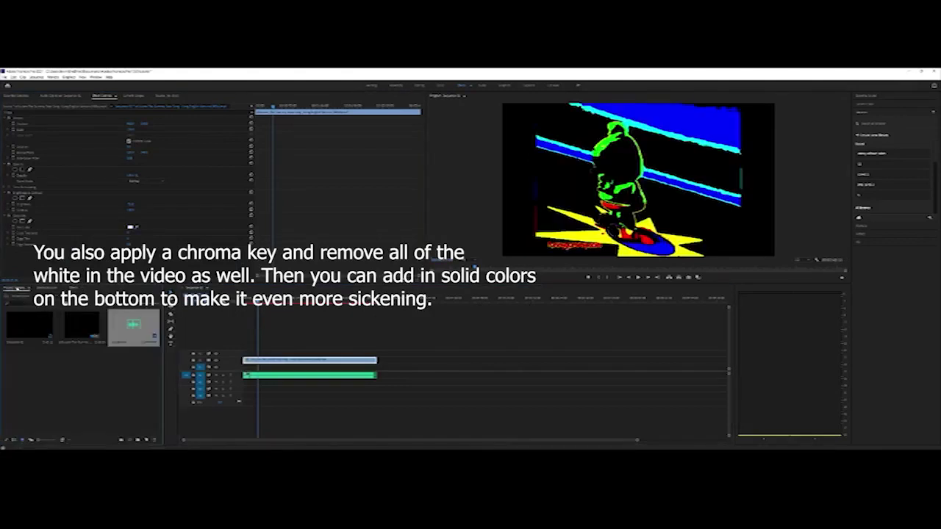
pyautogui.click(146, 440)
pyautogui.click(163, 421)
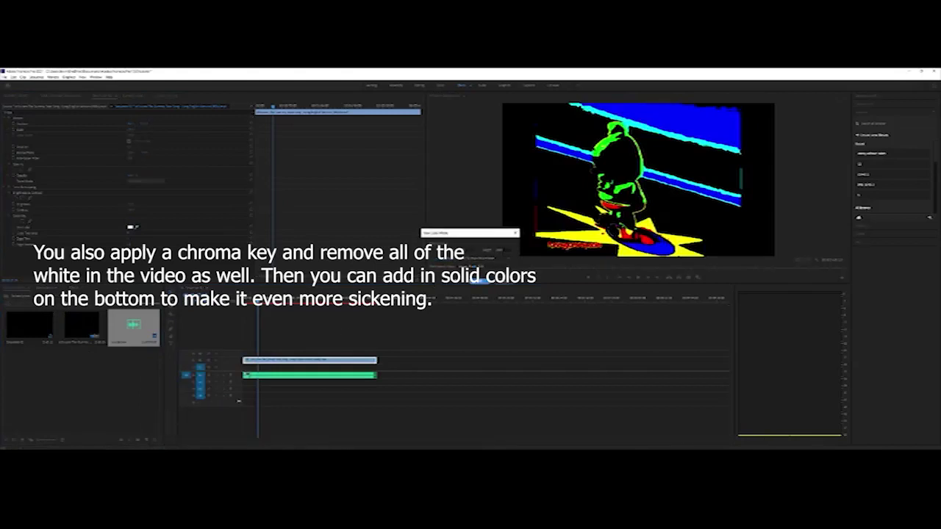
# Create a red colour matte, place it beneath the video, and raise the video one track
pyautogui.click(479, 280)
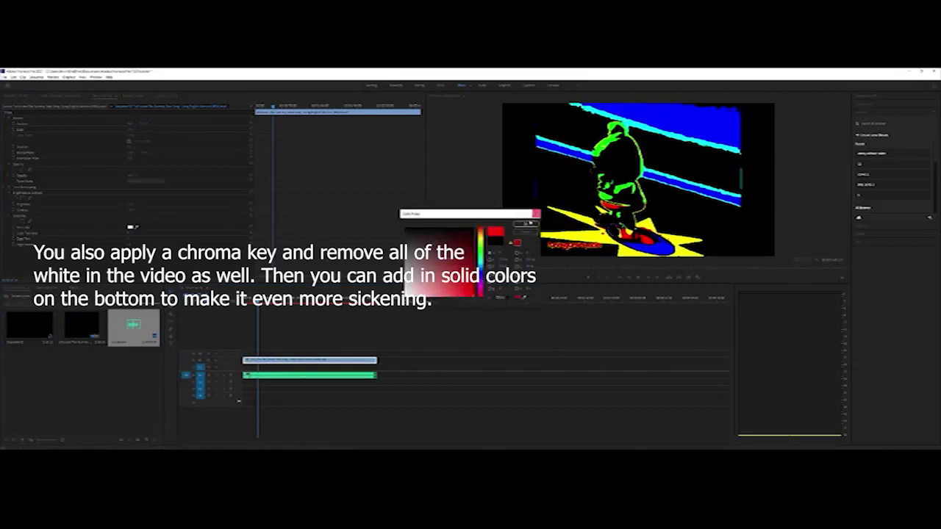
pyautogui.click(528, 224)
pyautogui.click(454, 270)
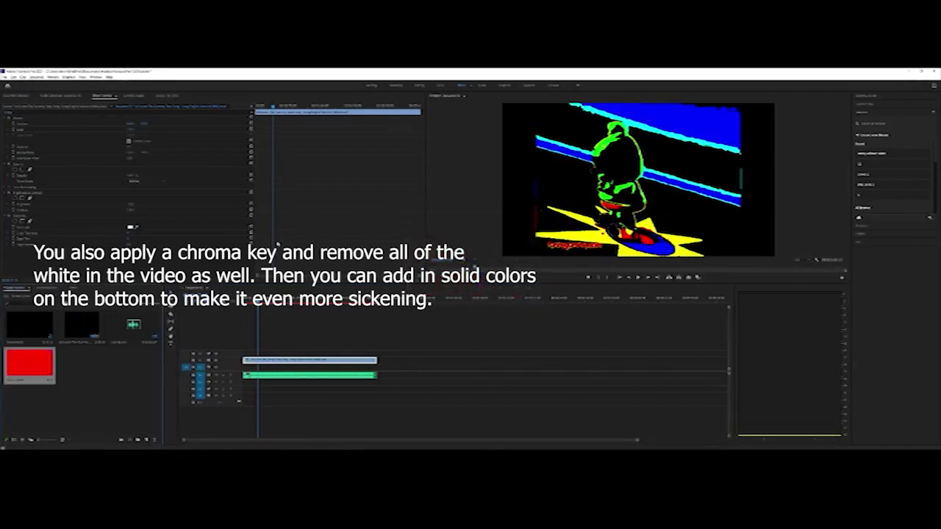
pyautogui.moveTo(27, 366); pyautogui.dragTo(371, 367)
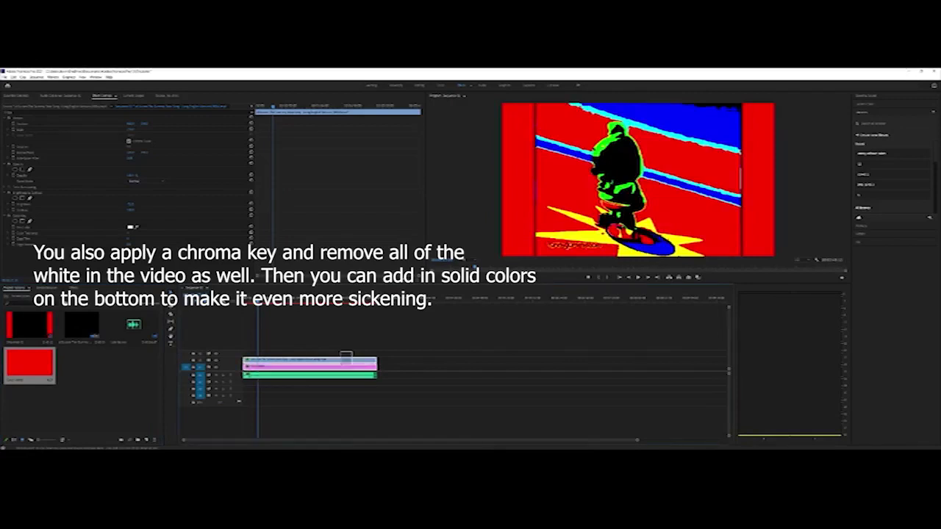
pyautogui.click(333, 353)
pyautogui.moveTo(331, 358); pyautogui.dragTo(338, 338)
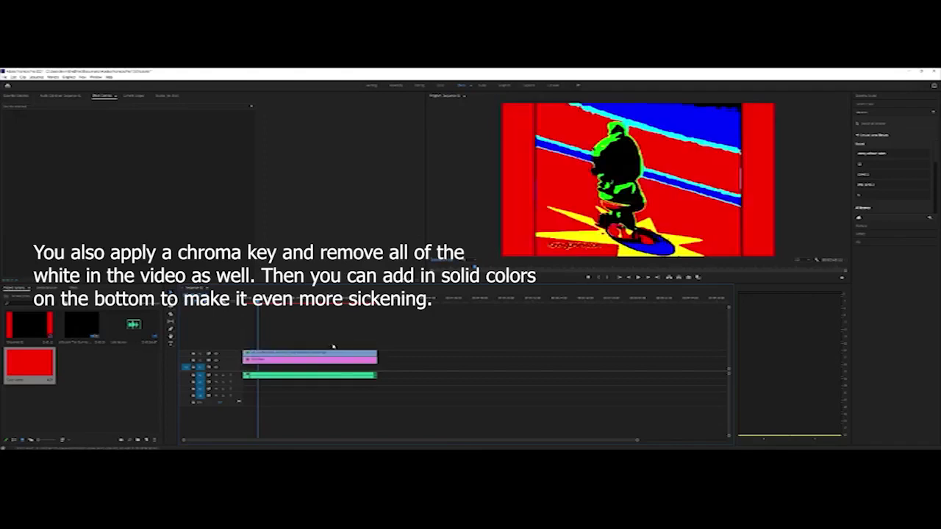
# Create a second colour matte in cyan and select the clip to view its effects
pyautogui.click(146, 440)
pyautogui.click(159, 413)
pyautogui.press('Return')
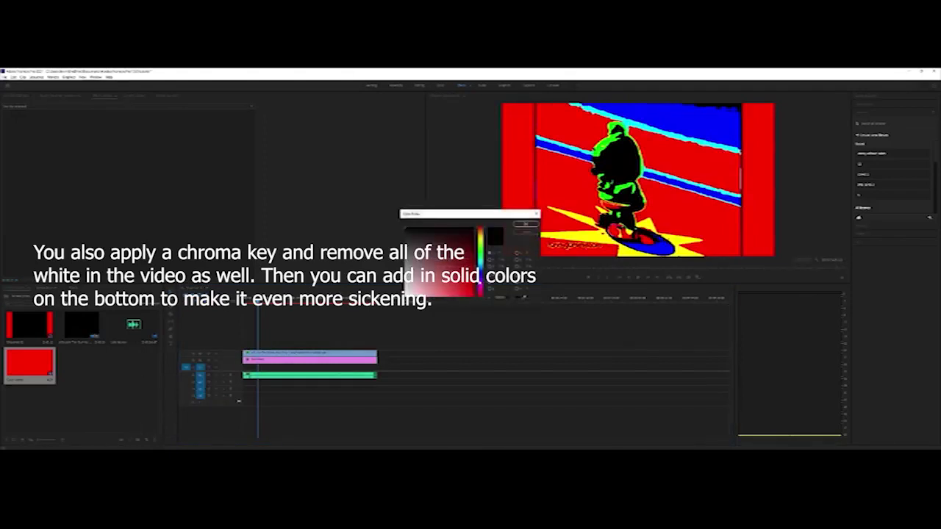
pyautogui.click(527, 224)
pyautogui.click(458, 269)
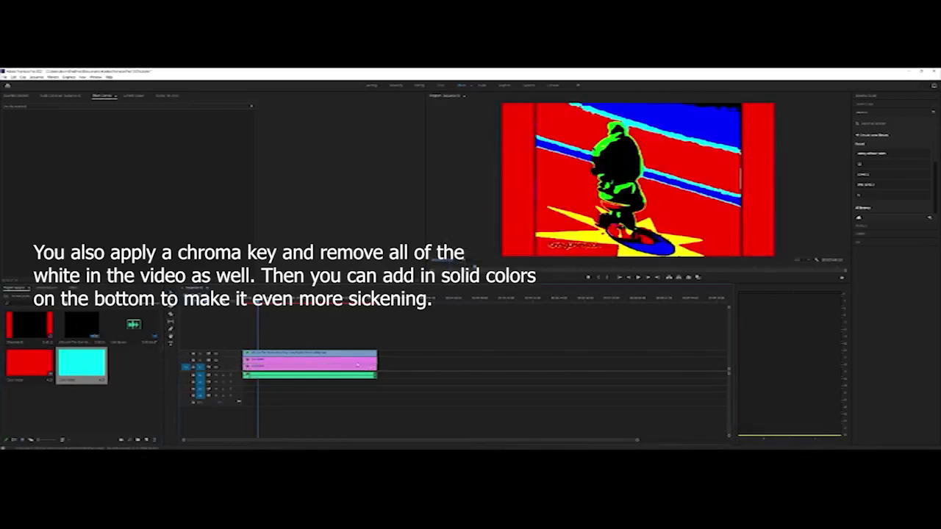
pyautogui.click(296, 354)
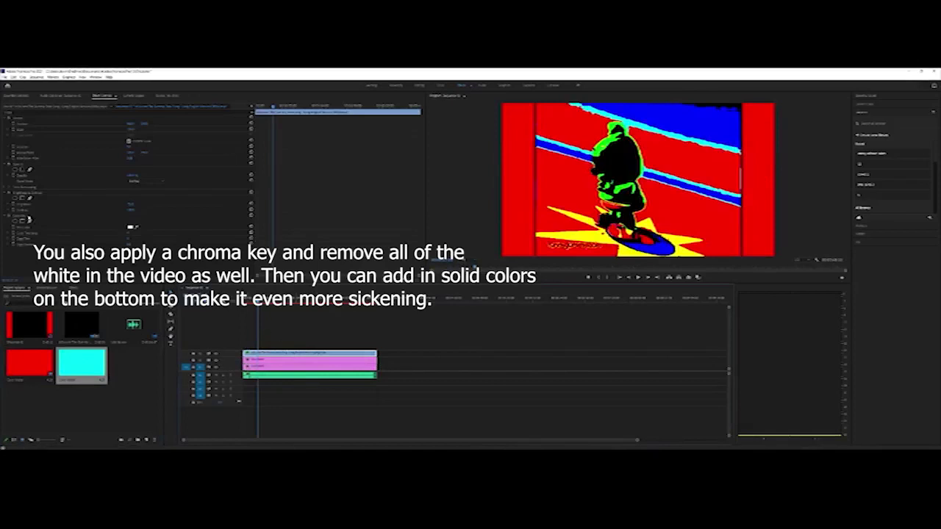
# Key out black with the key eyedropper and change the cyan matte's Opacity blend mode
pyautogui.click(75, 287)
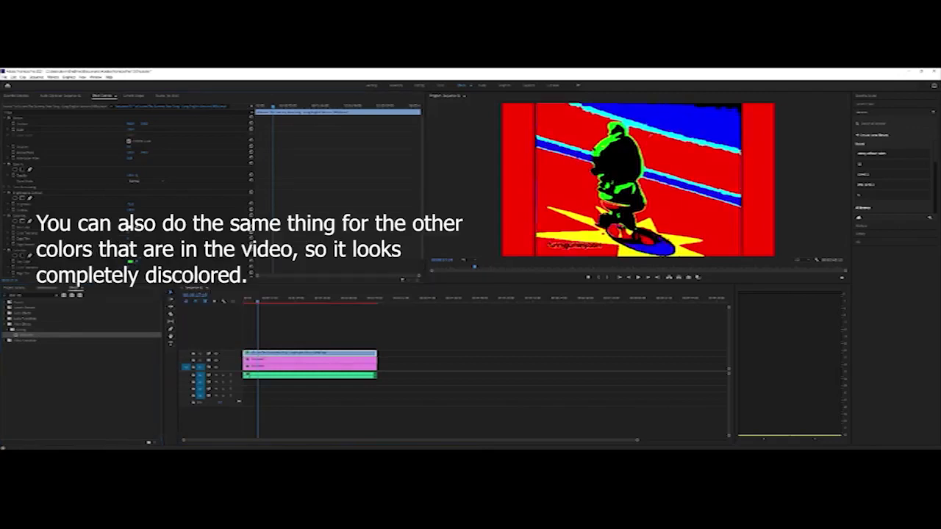
pyautogui.click(627, 167)
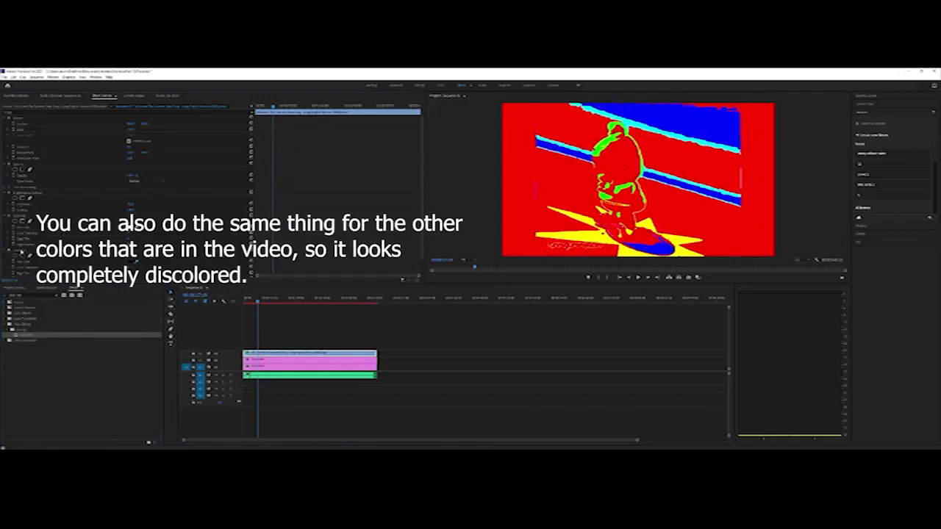
pyautogui.click(151, 182)
pyautogui.click(150, 214)
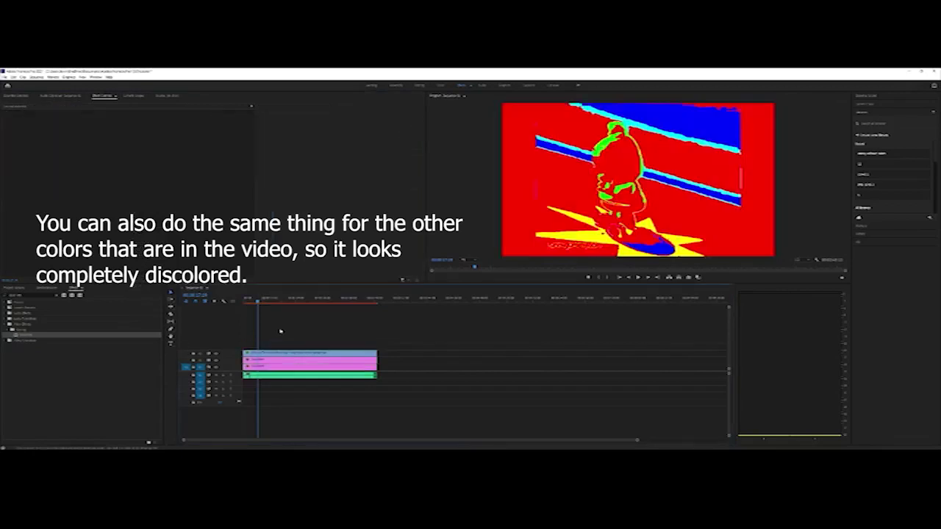
# Scrub through the sequence to preview the discoloured video with its audio
pyautogui.click(277, 366)
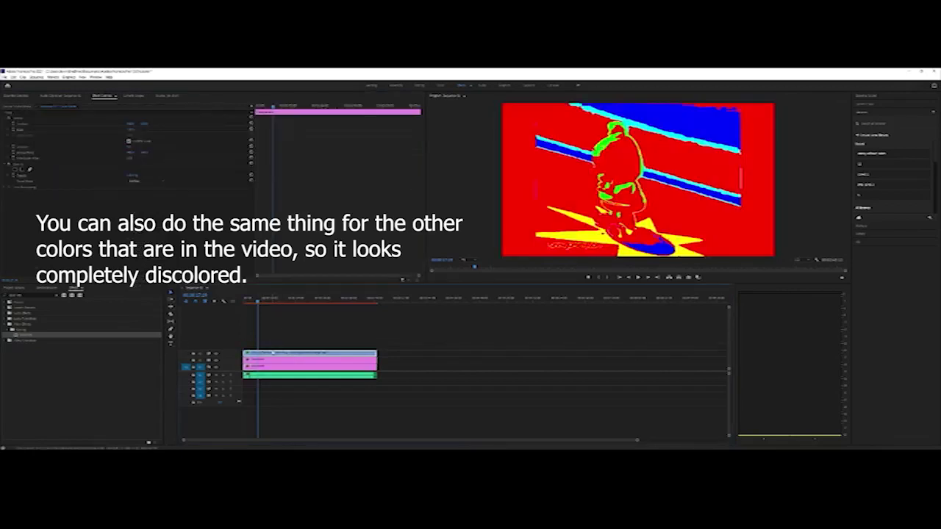
pyautogui.click(300, 350)
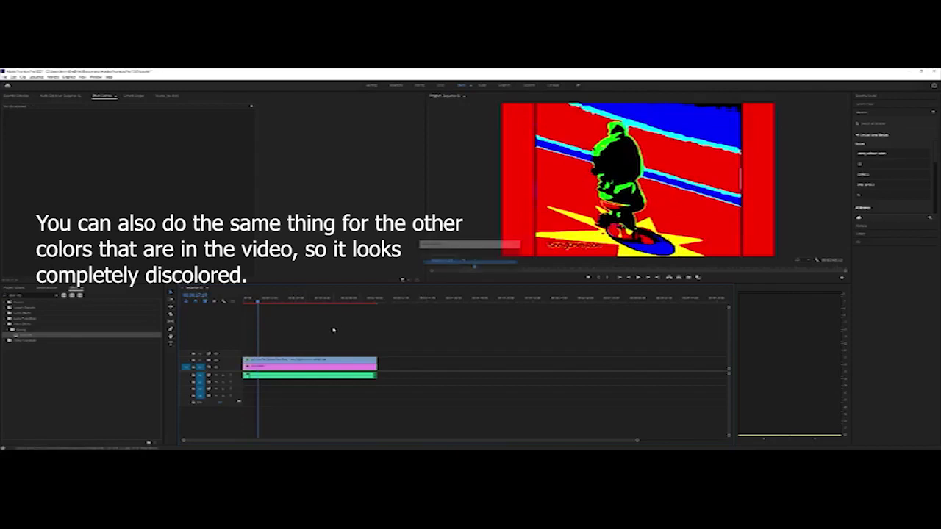
pyautogui.click(272, 302)
pyautogui.moveTo(272, 301); pyautogui.dragTo(294, 304)
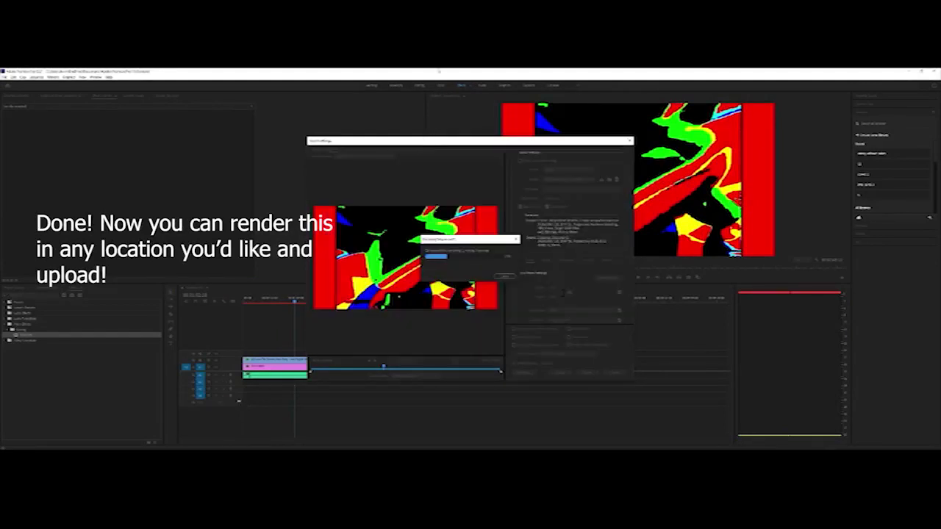
# Cancel the first encoding attempt and restart the export of the discoloured sequence from Export Settings
pyautogui.click(505, 276)
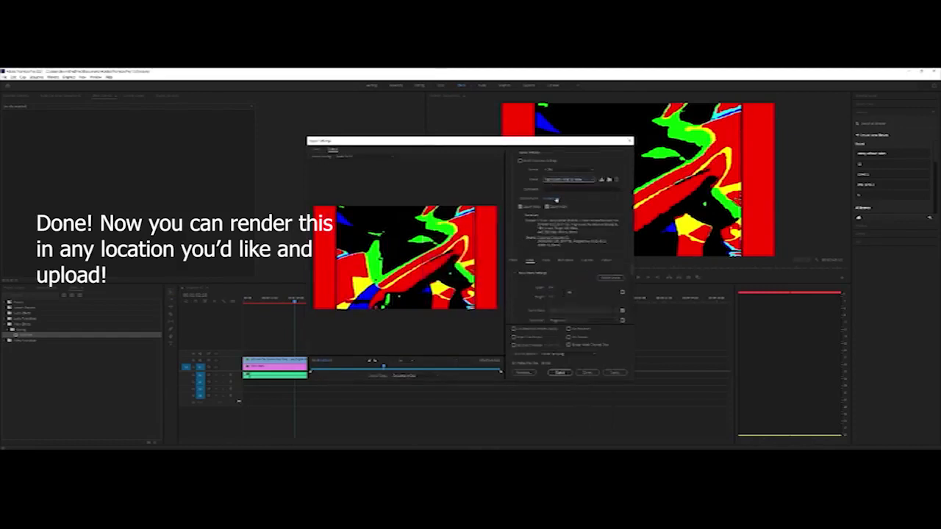
pyautogui.click(560, 372)
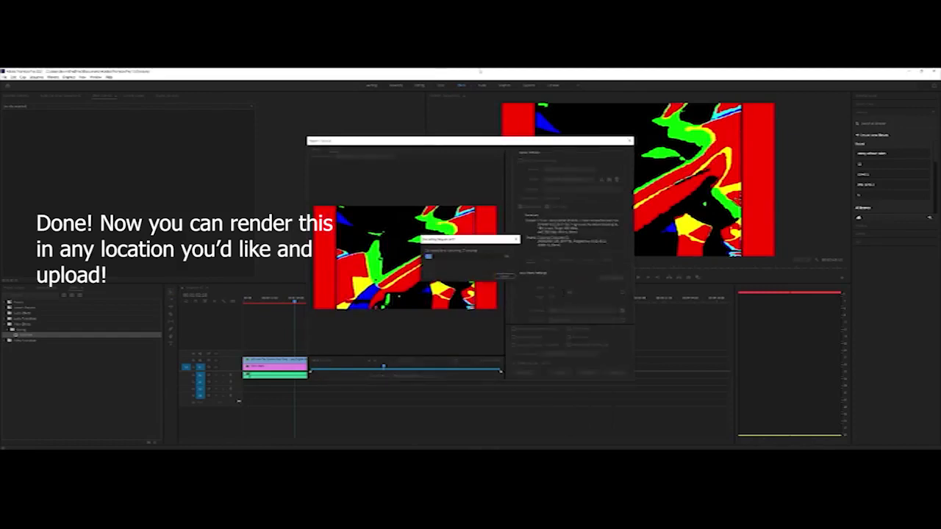